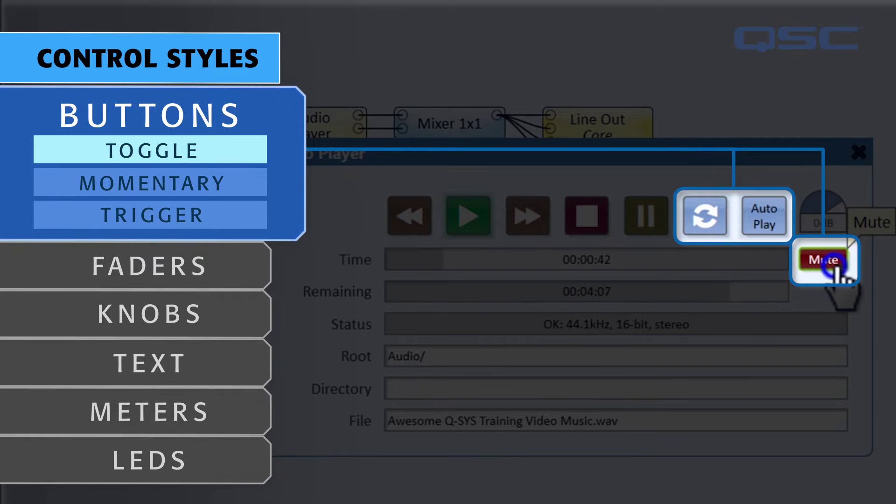
Mute and unmute the Audio Player, fast-forward the music, then pause playback
{"action": "left_click", "coordinate": [835, 265]}
{"action": "left_click", "coordinate": [835, 265]}
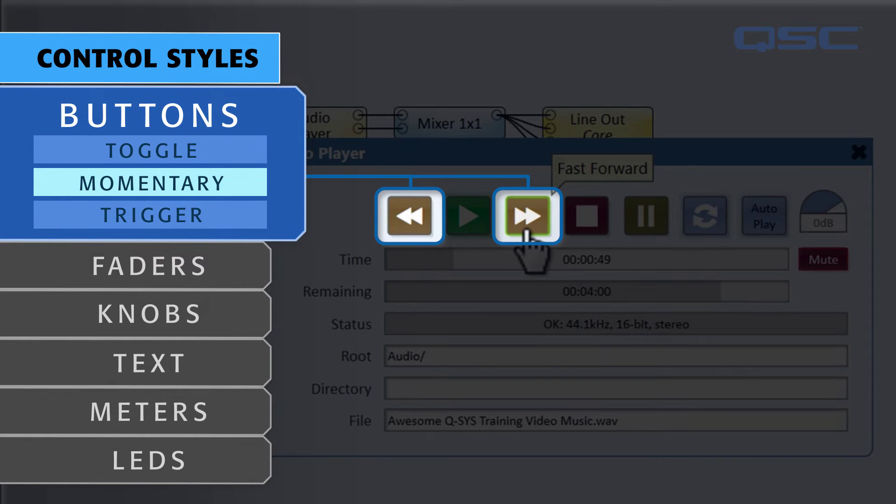
{"action": "left_click", "coordinate": [527, 231]}
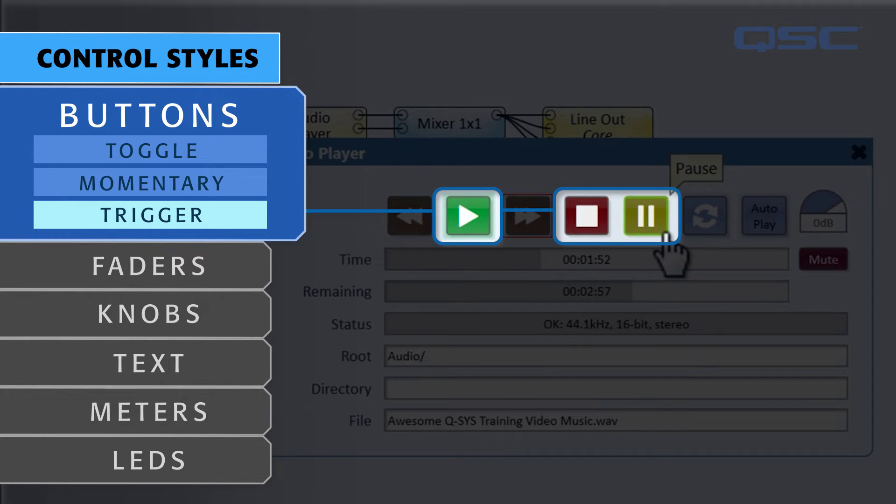
{"action": "left_click", "coordinate": [667, 237]}
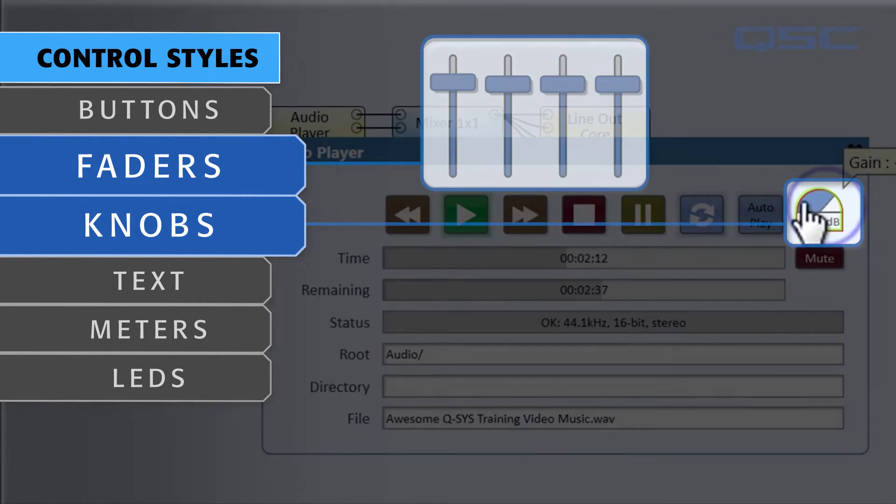
Turn the Audio Player gain below 0dB and label Mixer 1x1 output 1 'Audio'
{"action": "left_click_drag", "start_coordinate": [820, 210], "coordinate": [803, 220]}
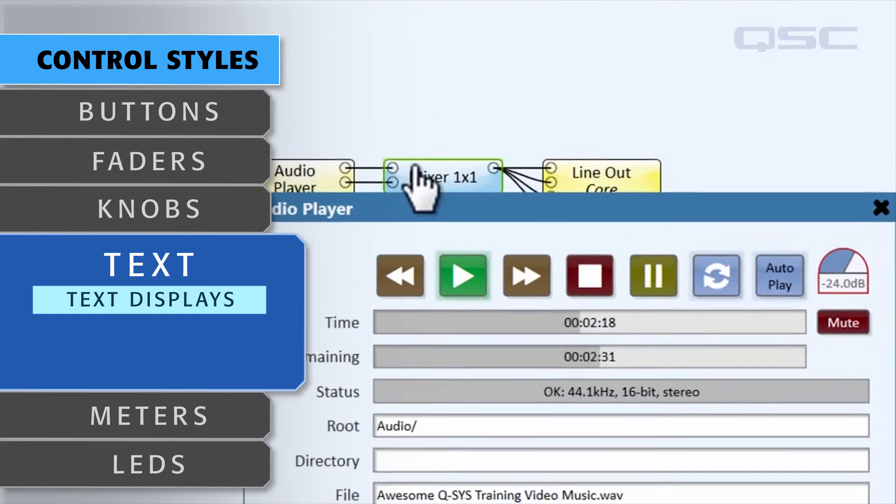
{"action": "double_click", "coordinate": [431, 123]}
{"action": "left_click", "coordinate": [565, 340]}
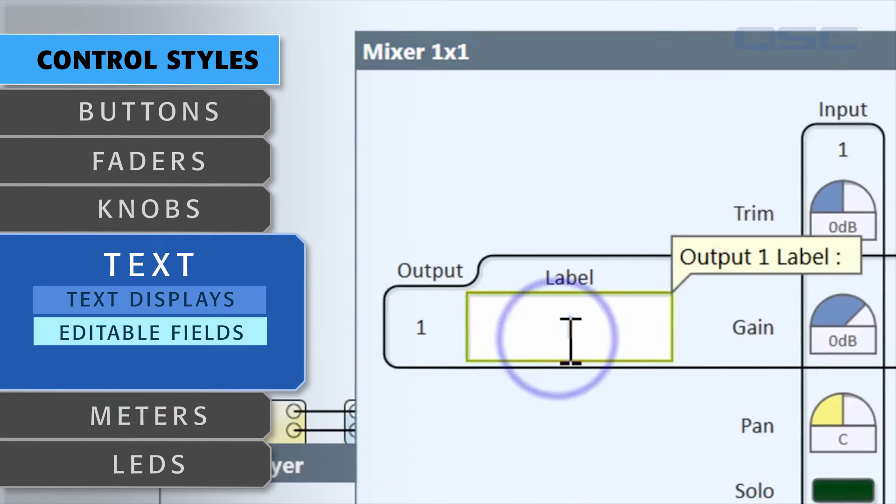
{"action": "type", "text": "Audio"}
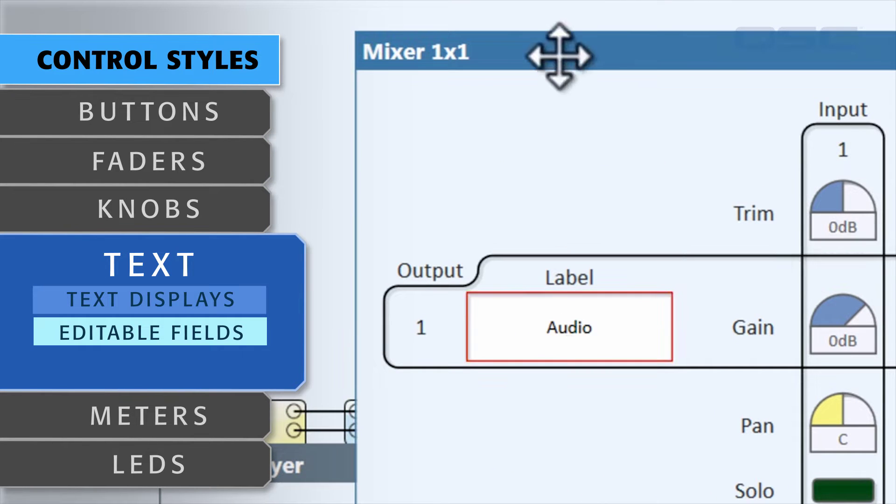
{"action": "left_click", "coordinate": [558, 47]}
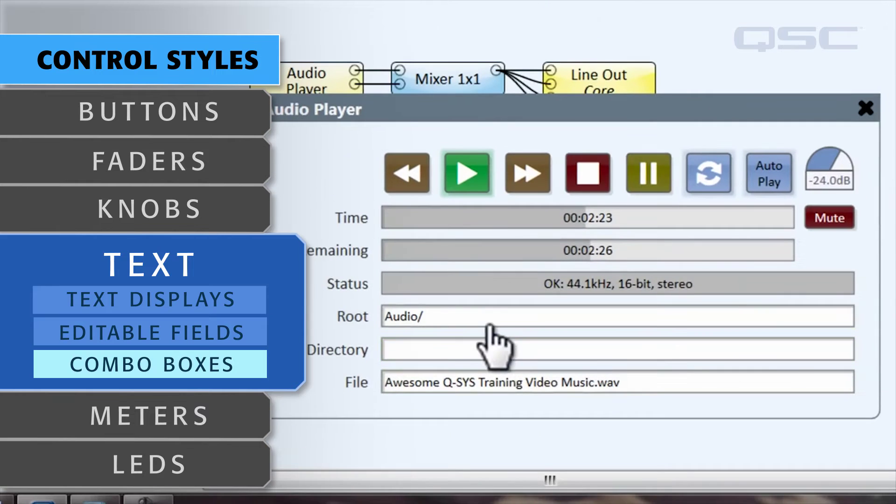
Keep Audio/ as the root folder and open the Line Out Core level meters
{"action": "left_click", "coordinate": [487, 327]}
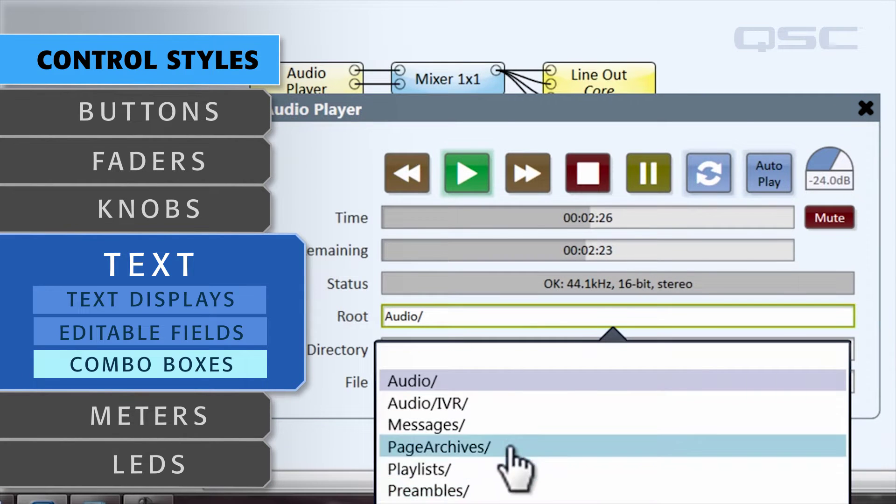
{"action": "left_click", "coordinate": [500, 382]}
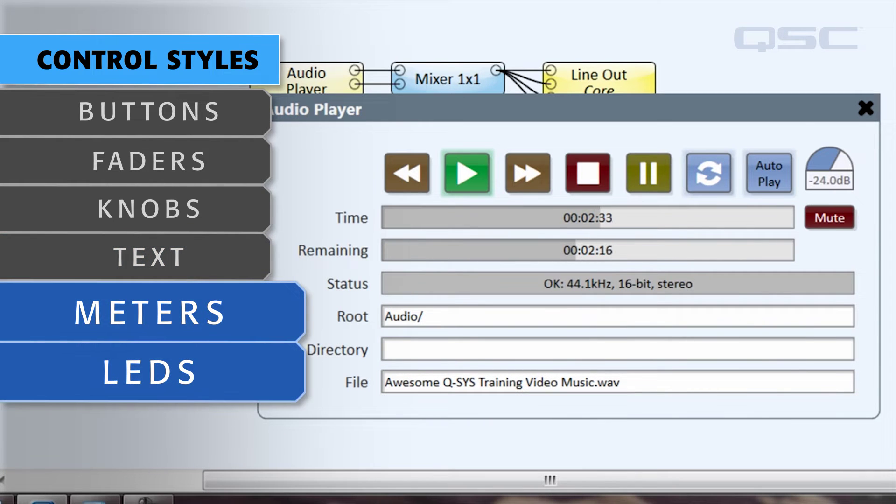
{"action": "double_click", "coordinate": [606, 80]}
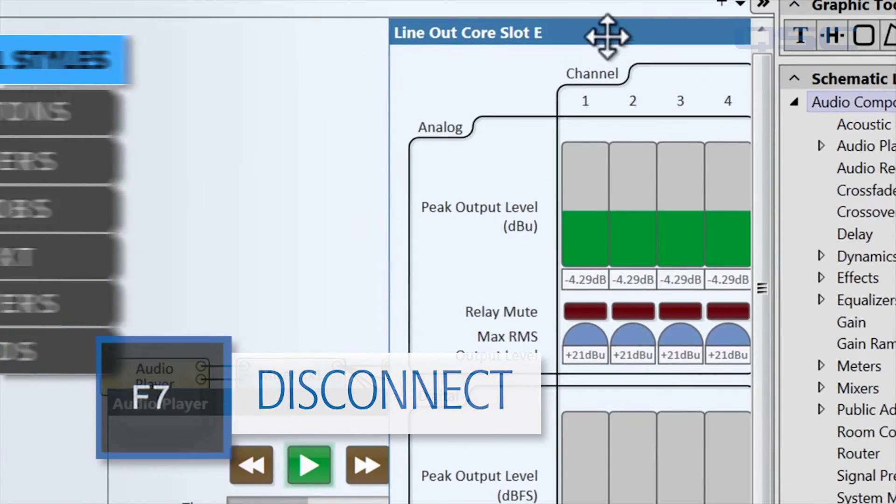
Drag a copy of the Audio Player's Mute button onto the schematic canvas
{"action": "key", "text": "F7"}
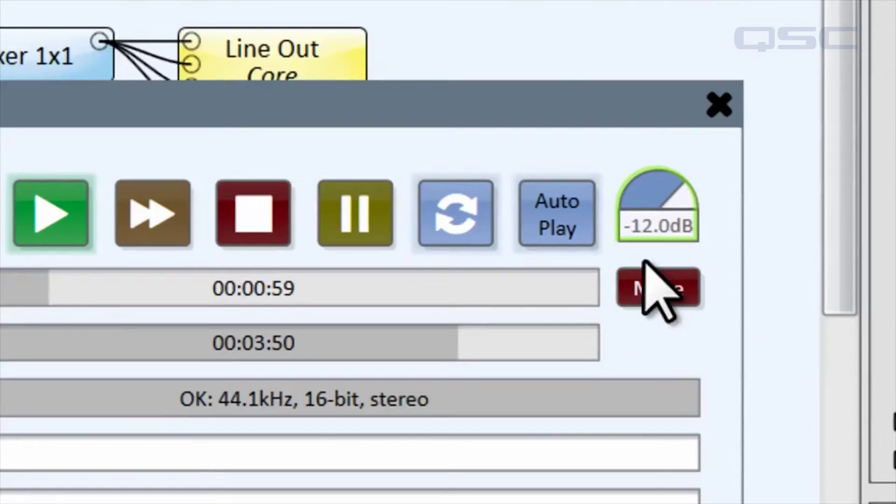
{"action": "left_click_drag", "start_coordinate": [648, 489], "coordinate": [753, 484]}
{"action": "left_click_drag", "start_coordinate": [825, 212], "coordinate": [514, 206]}
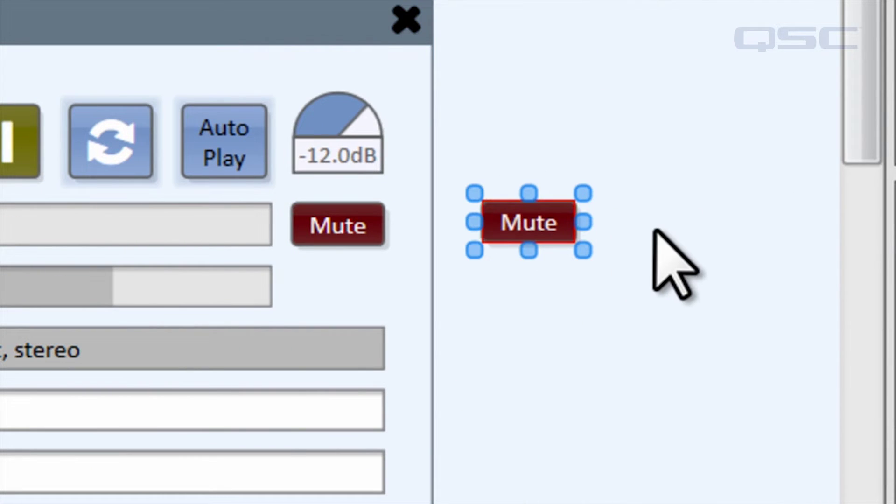
Emulate the design and confirm the new Mute copy mutes and unmutes playback
{"action": "key", "text": "F6"}
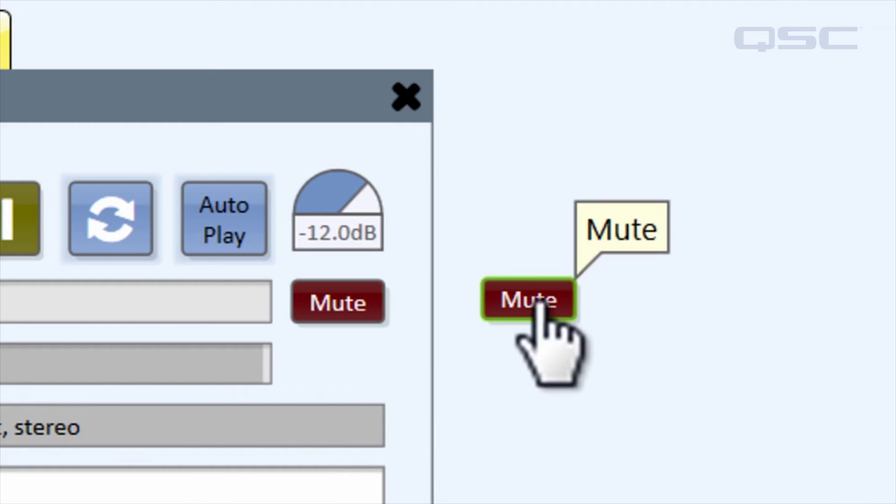
{"action": "left_click", "coordinate": [547, 303]}
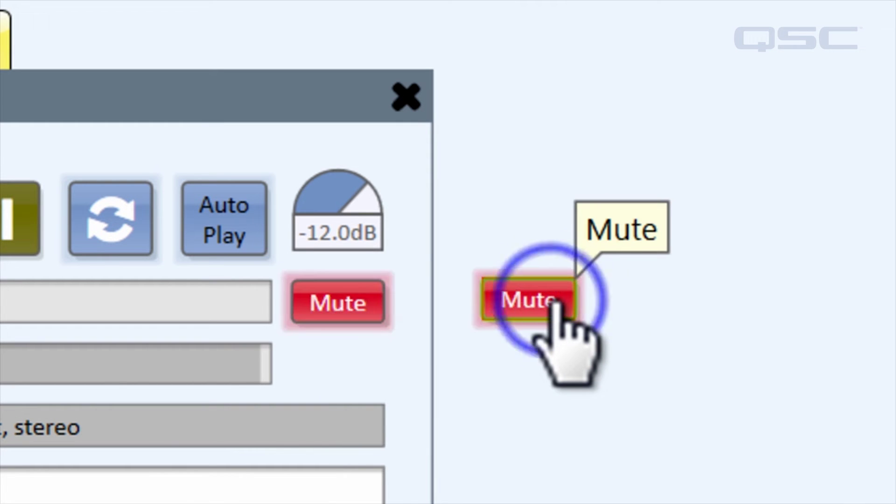
{"action": "left_click", "coordinate": [558, 305]}
{"action": "left_click", "coordinate": [558, 301]}
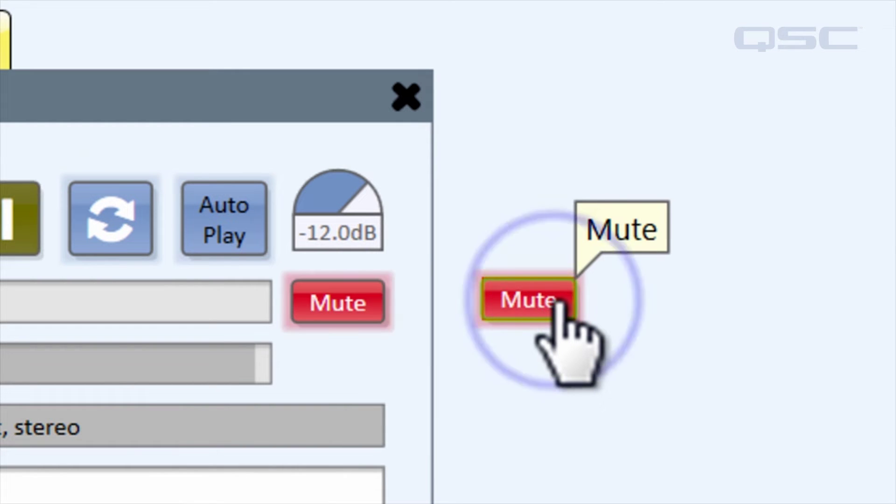
{"action": "left_click", "coordinate": [558, 300]}
{"action": "key", "text": "F7"}
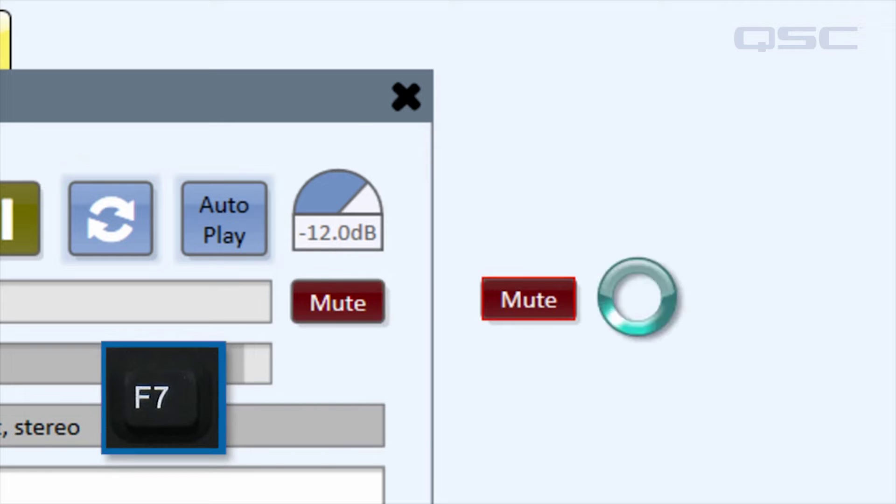
Copy the Mute control and paste three more copies onto the canvas
{"action": "left_click", "coordinate": [553, 223]}
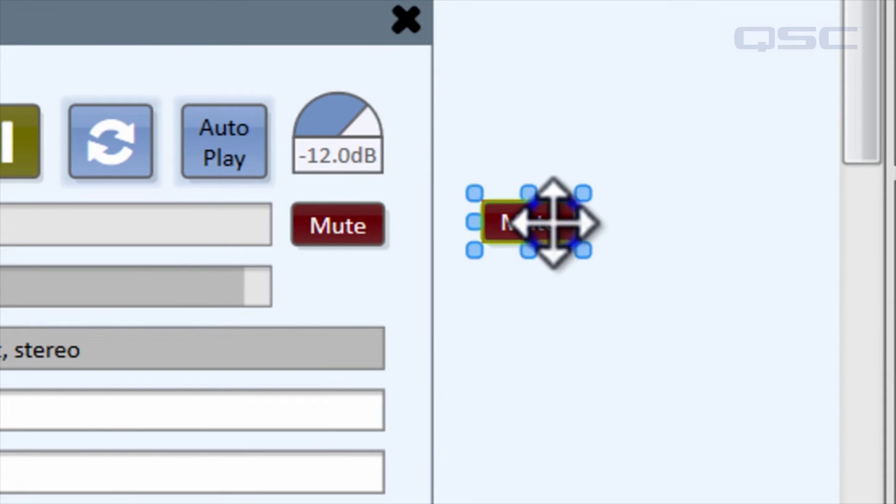
{"action": "key", "text": "ctrl+c"}
{"action": "key", "text": "ctrl+v"}
{"action": "left_click", "coordinate": [472, 286]}
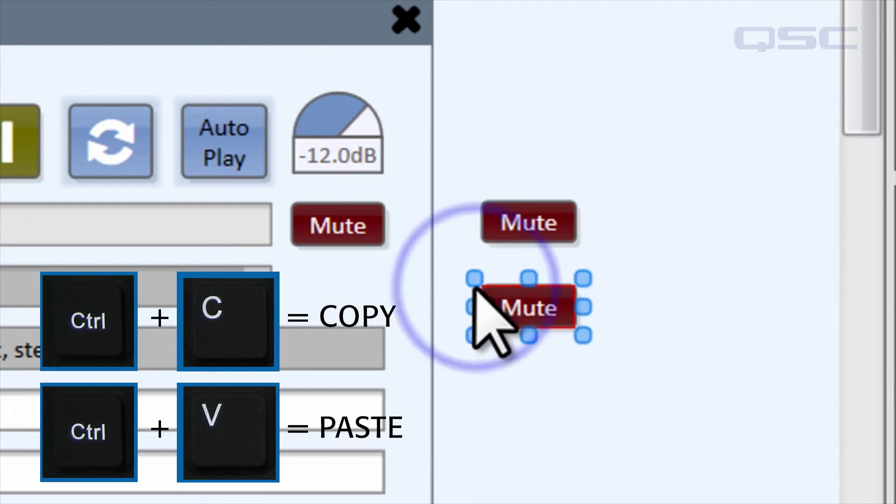
{"action": "key", "text": "ctrl+v"}
{"action": "left_click", "coordinate": [481, 368]}
{"action": "key", "text": "ctrl+v"}
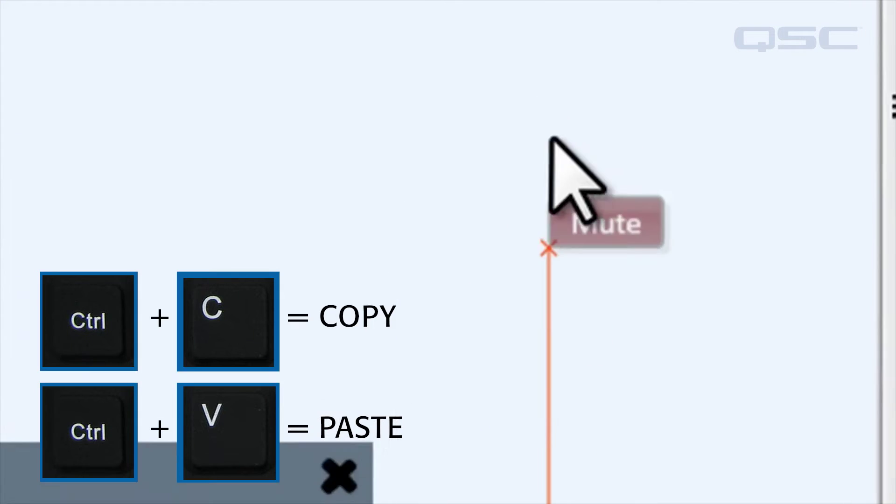
{"action": "left_click", "coordinate": [646, 265]}
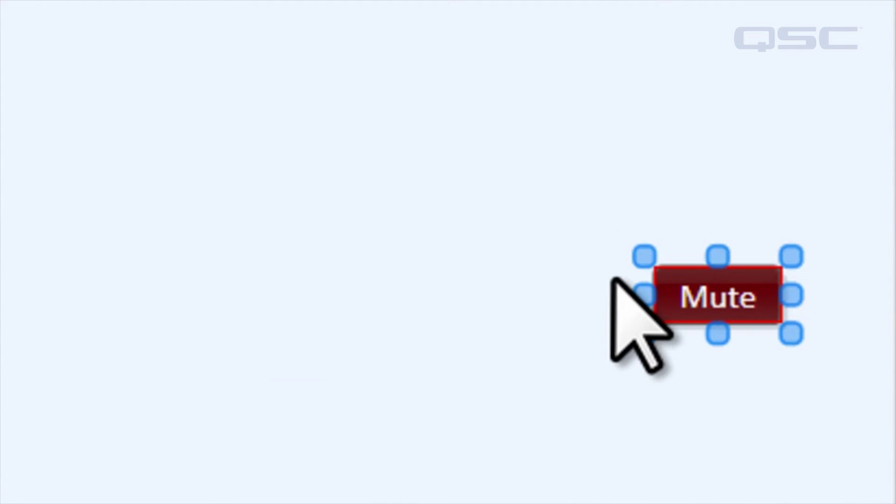
Enlarge the new Mute button and set its fill colour to Cyan 10
{"action": "left_click_drag", "start_coordinate": [648, 263], "coordinate": [349, 74]}
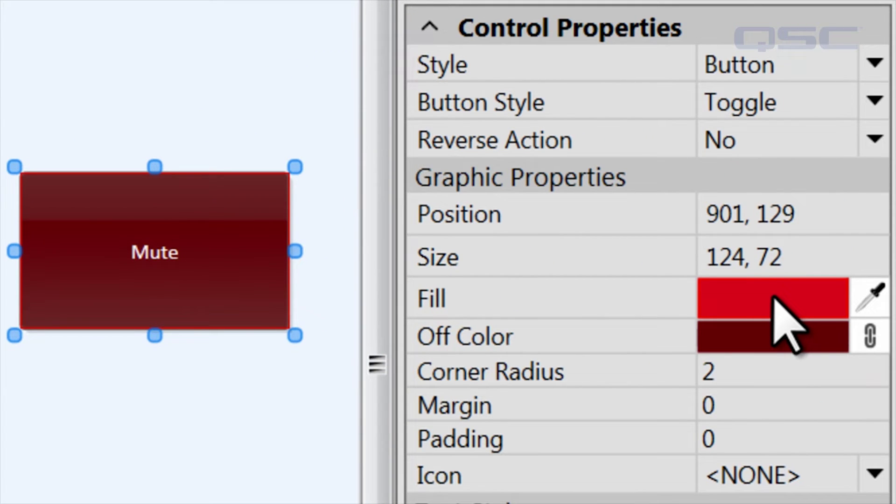
{"action": "left_click", "coordinate": [774, 298]}
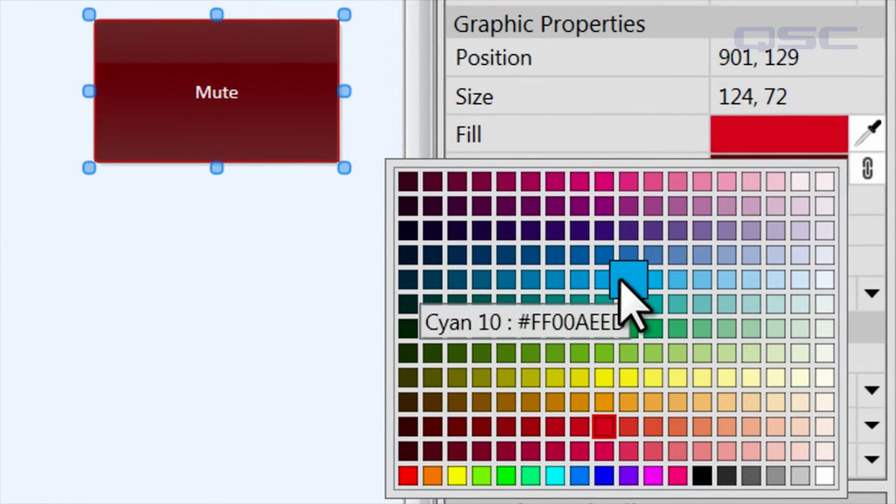
{"action": "left_click", "coordinate": [622, 280]}
{"action": "left_click", "coordinate": [621, 140]}
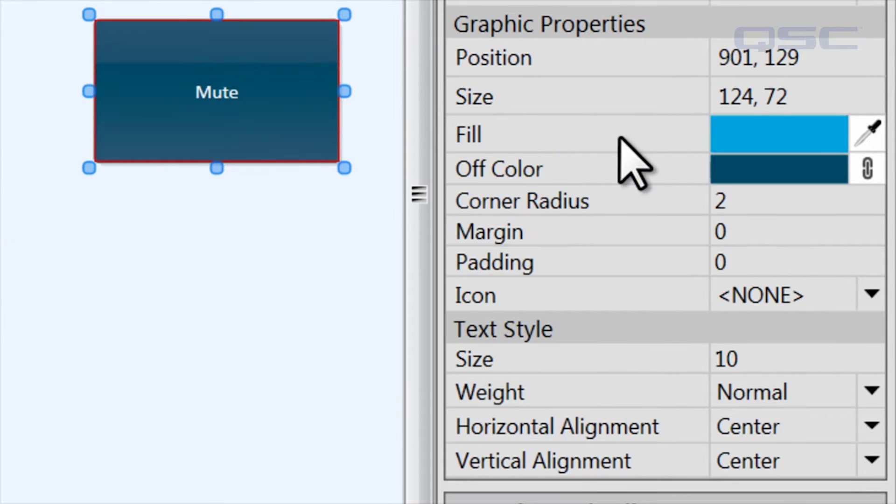
Unlink the button's off colour from its fill and make it yellow
{"action": "left_click", "coordinate": [762, 173]}
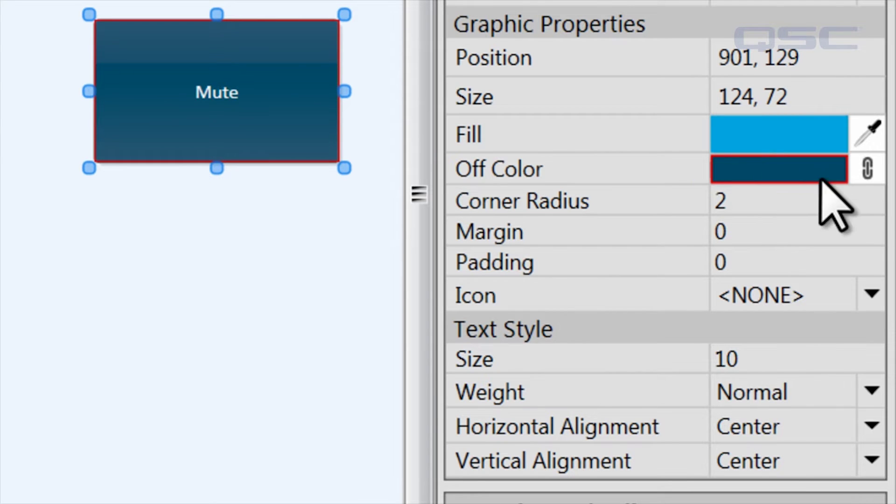
{"action": "left_click", "coordinate": [867, 170]}
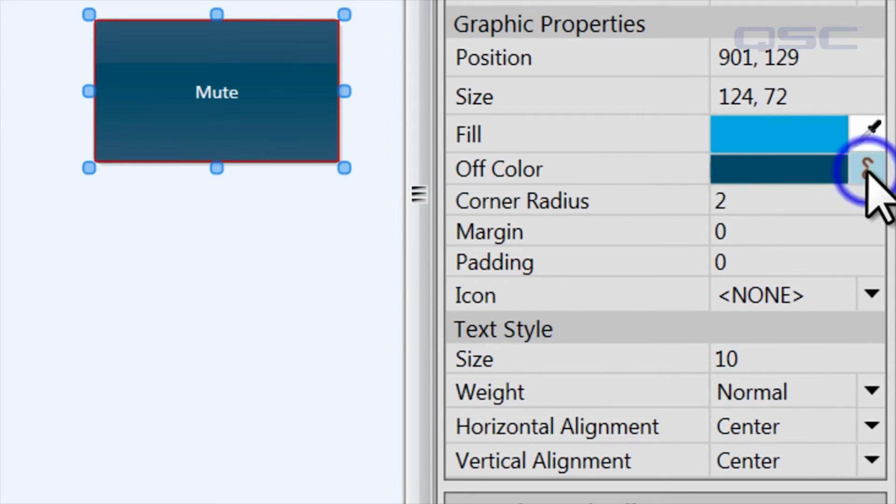
{"action": "left_click", "coordinate": [776, 174]}
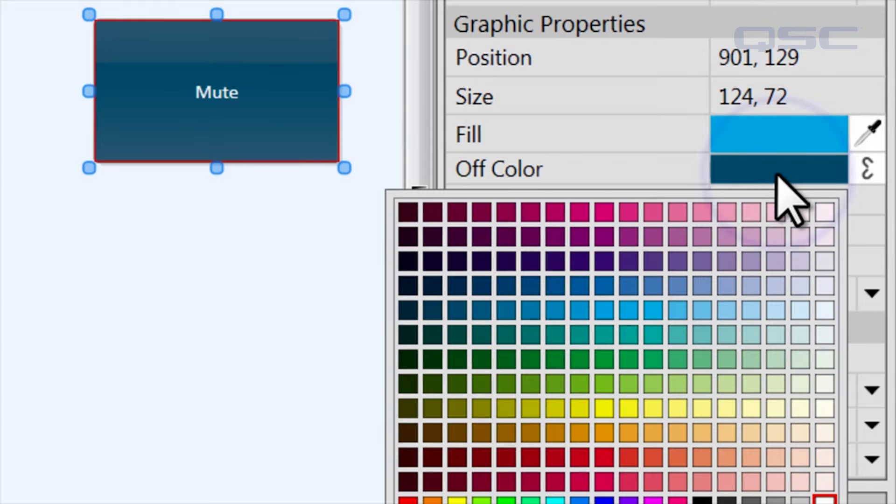
{"action": "left_click", "coordinate": [627, 408]}
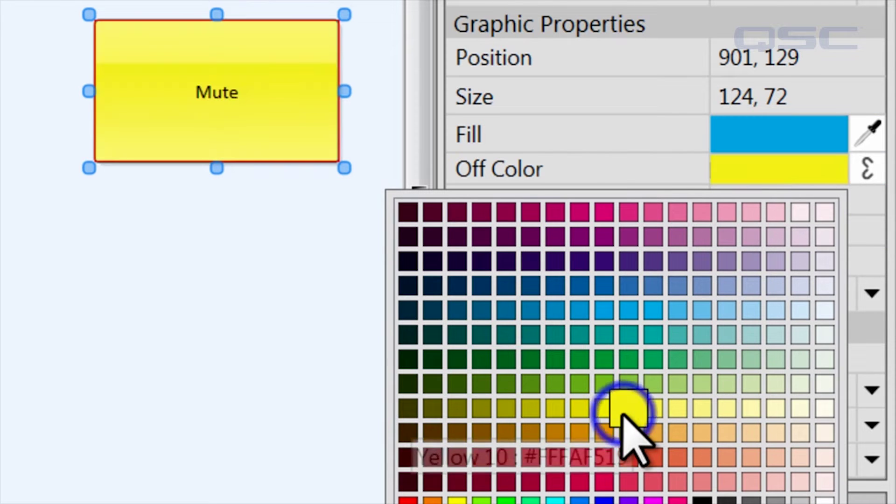
{"action": "left_click", "coordinate": [631, 166]}
Set the button's corner radius to 30, margin to 10 and padding to 0
{"action": "left_click", "coordinate": [746, 202]}
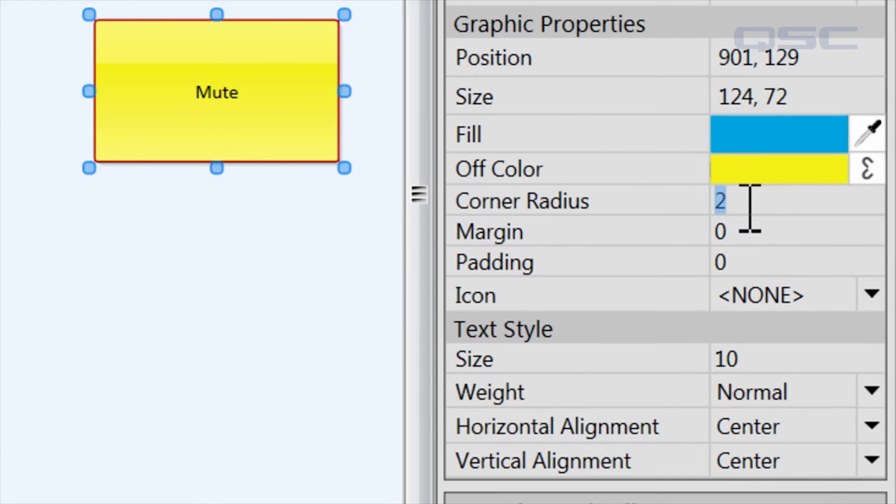
{"action": "key", "text": "Return"}
{"action": "left_click", "coordinate": [746, 232]}
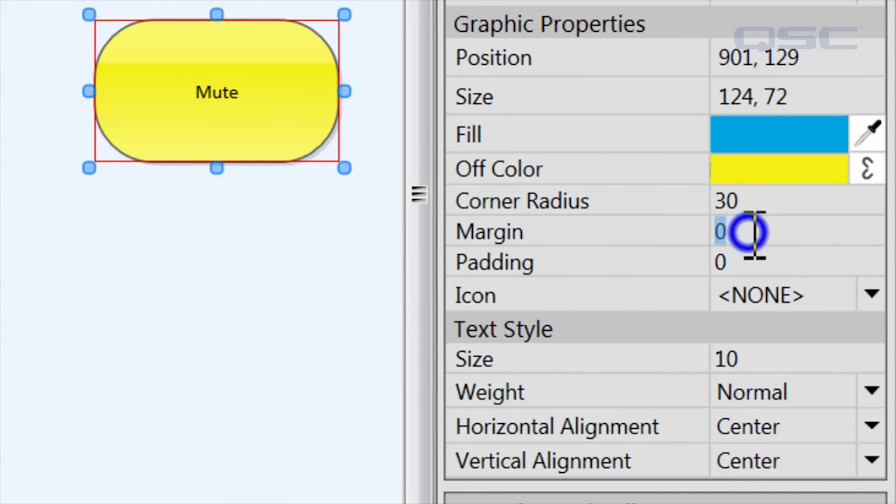
{"action": "key", "text": "BackSpace"}
{"action": "type", "text": "10"}
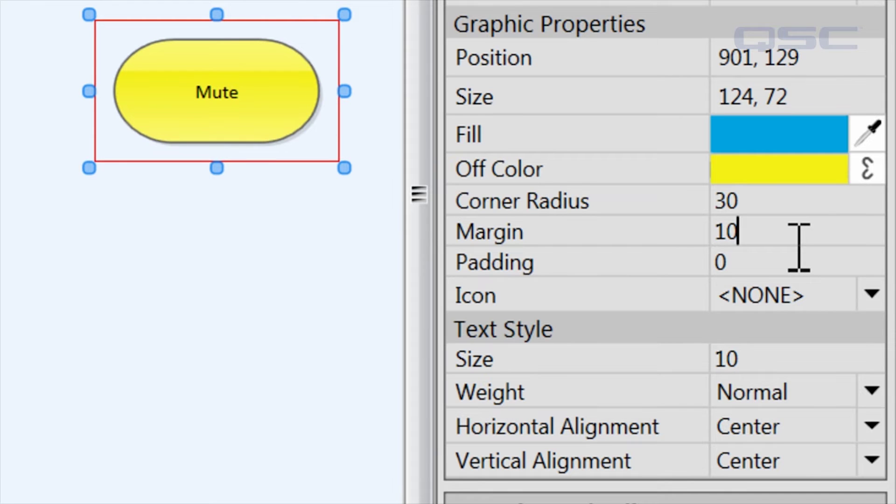
{"action": "left_click", "coordinate": [805, 262]}
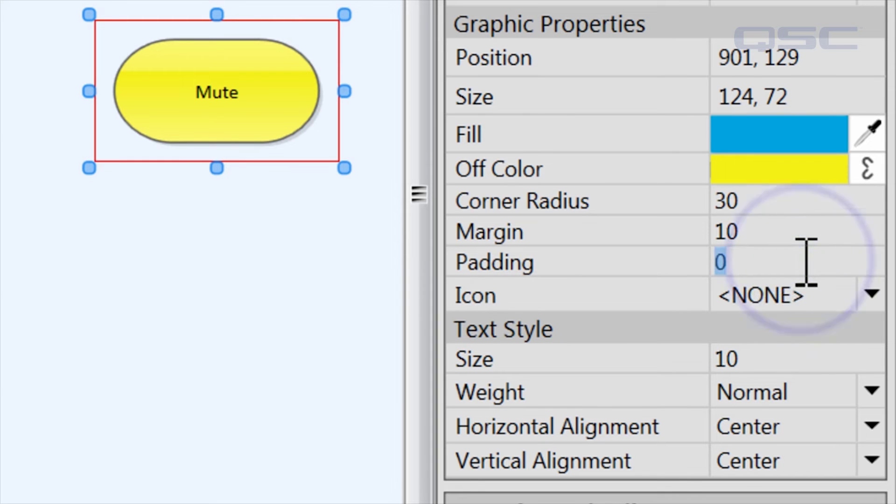
{"action": "type", "text": "25"}
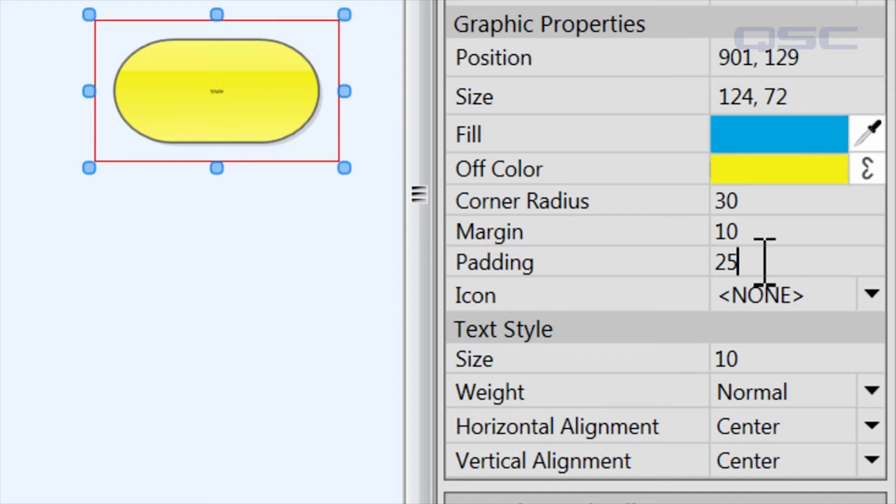
{"action": "key", "text": "BackSpace"}
{"action": "key", "text": "BackSpace"}
{"action": "type", "text": "0"}
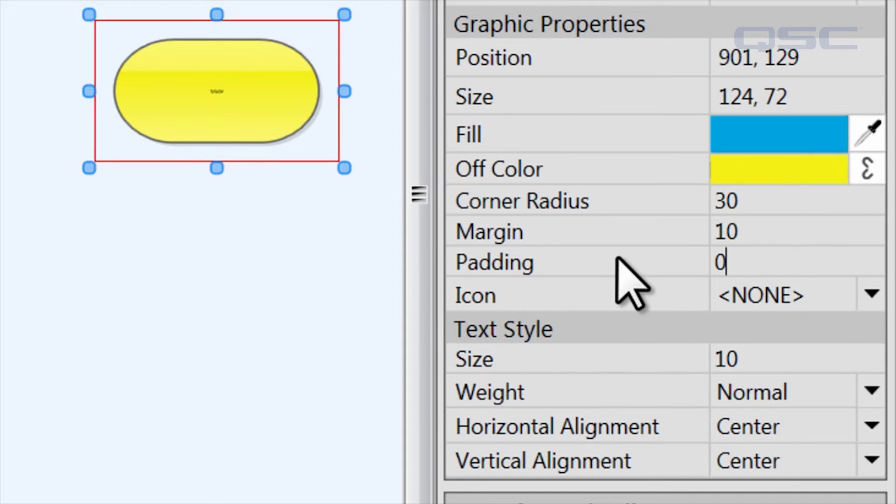
Clear the button's label text and scroll to the bottom of the icon list
{"action": "double_click", "coordinate": [247, 95]}
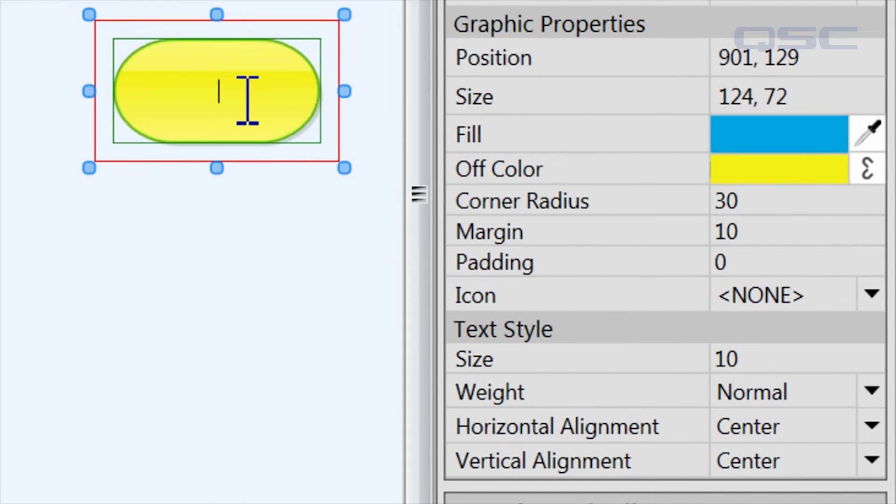
{"action": "left_click", "coordinate": [871, 294]}
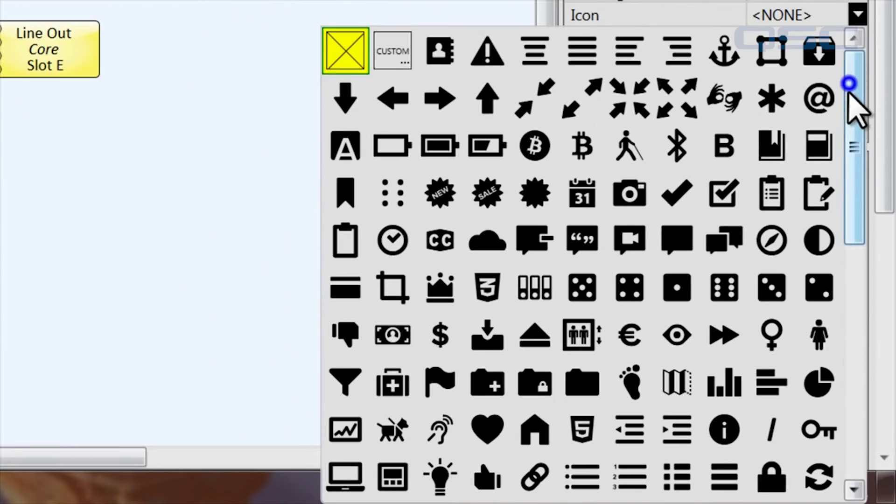
{"action": "left_click_drag", "start_coordinate": [848, 87], "coordinate": [853, 327]}
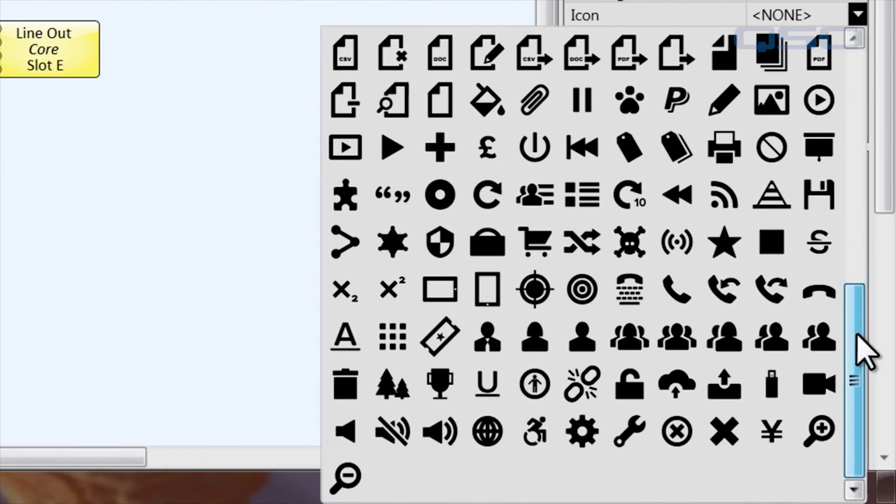
Give the button a red x-circle icon and check the icon alignment options
{"action": "left_click", "coordinate": [680, 433]}
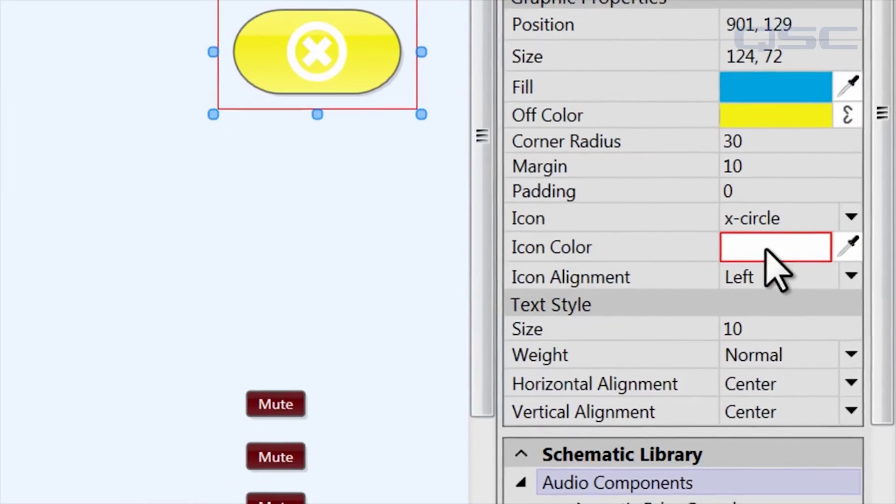
{"action": "left_click", "coordinate": [783, 37]}
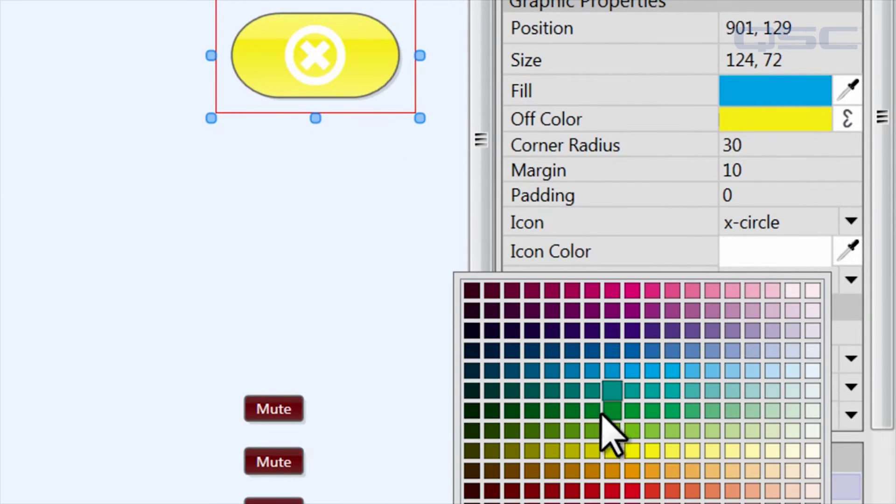
{"action": "left_click", "coordinate": [612, 491]}
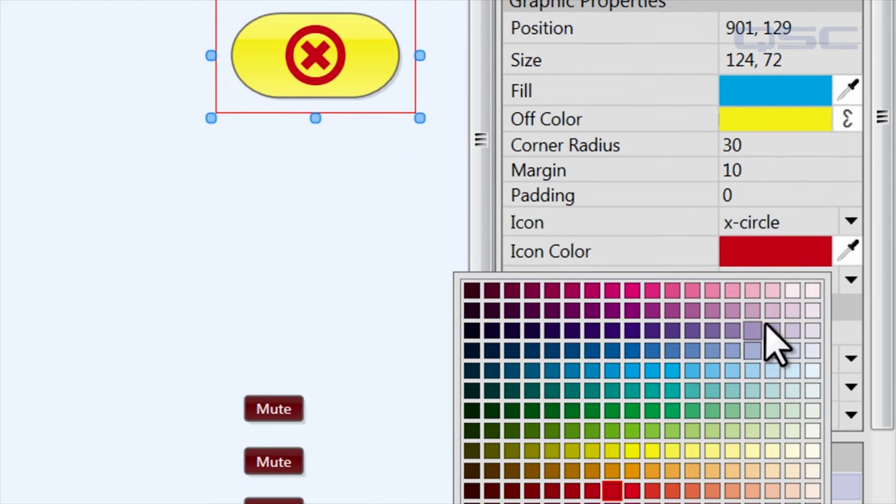
{"action": "left_click", "coordinate": [852, 283]}
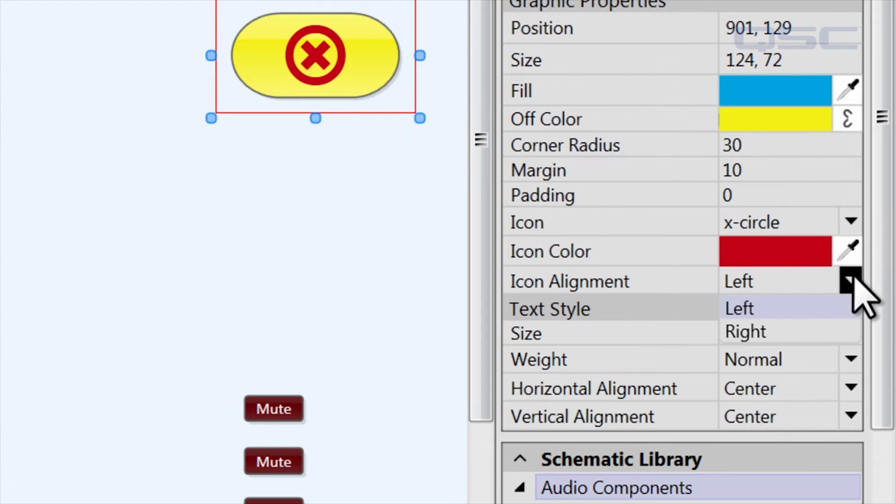
Load the custom qsc_logo_white image as the button's icon
{"action": "left_click", "coordinate": [851, 222]}
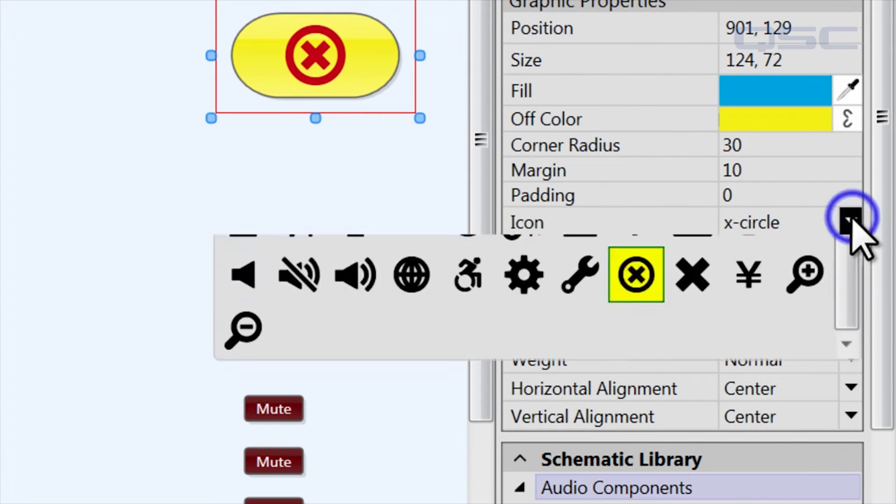
{"action": "left_click_drag", "start_coordinate": [849, 499], "coordinate": [854, 251]}
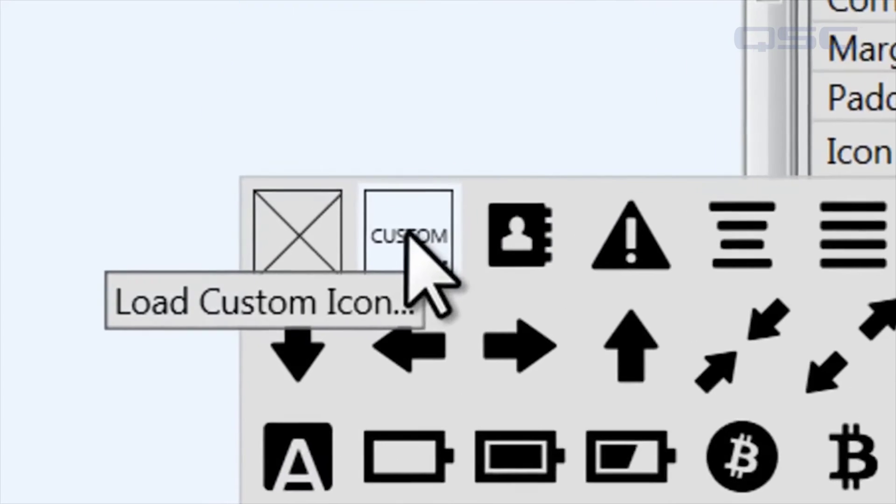
{"action": "left_click", "coordinate": [299, 264]}
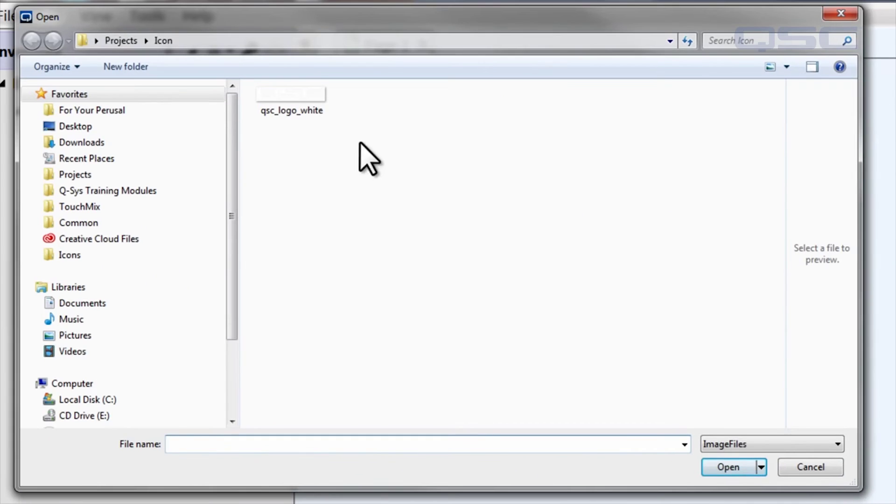
{"action": "double_click", "coordinate": [290, 112]}
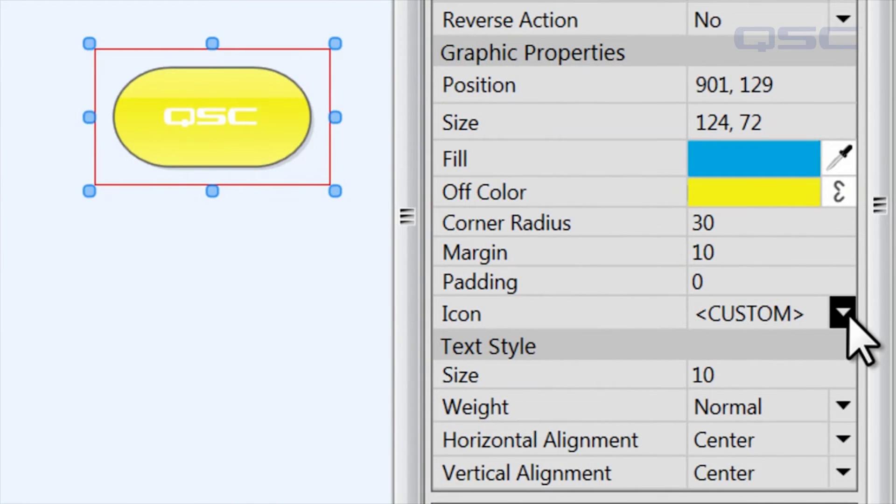
{"action": "left_click", "coordinate": [849, 319]}
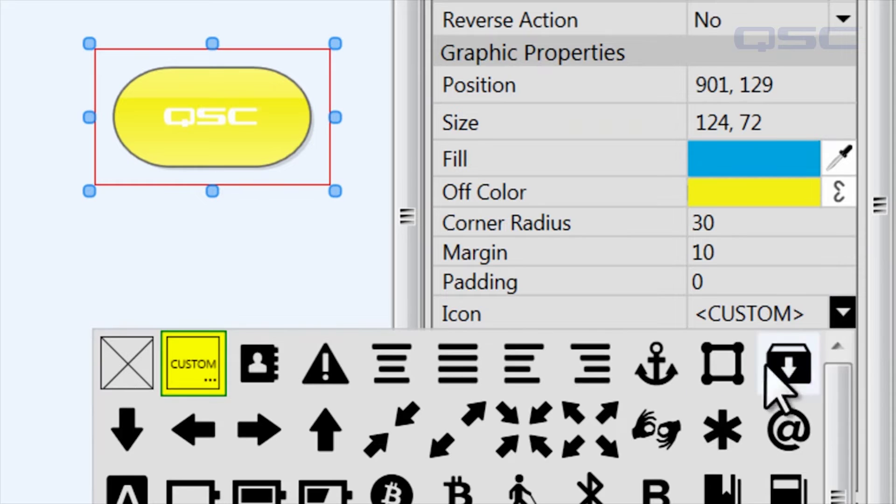
Remove the button's icon and change its label to 'MY MUTE'
{"action": "left_click", "coordinate": [134, 373]}
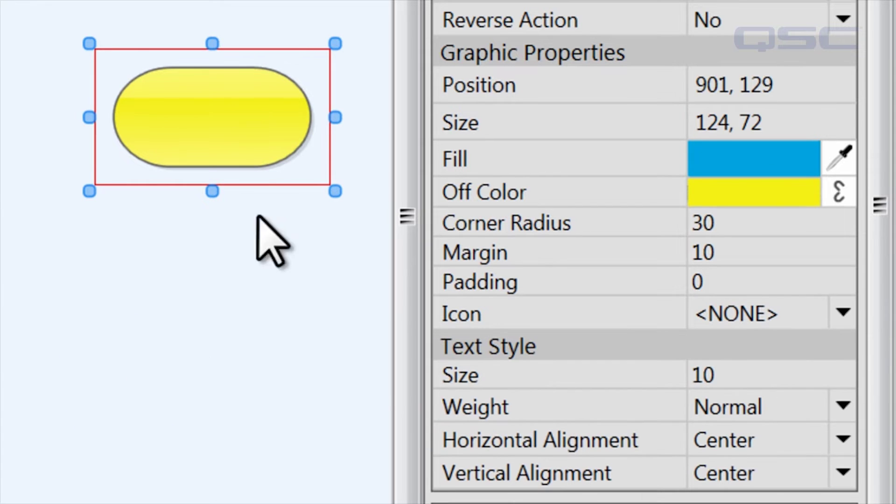
{"action": "left_click", "coordinate": [240, 149]}
{"action": "type", "text": "MY MUTE"}
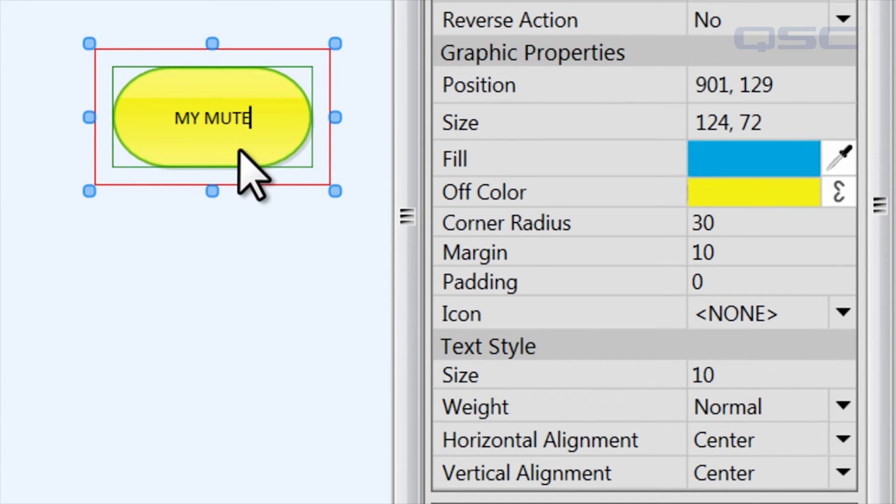
Make the MY MUTE label text size 18, left-aligned and bold
{"action": "left_click", "coordinate": [736, 370]}
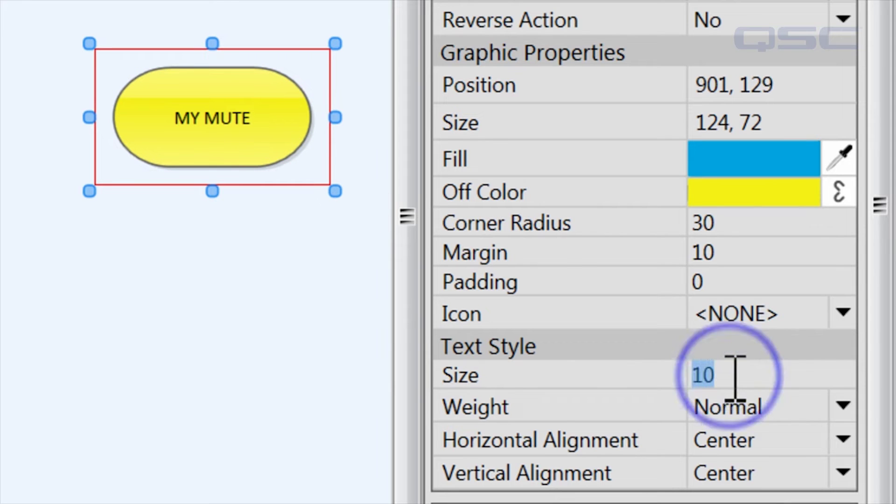
{"action": "key", "text": "BackSpace"}
{"action": "type", "text": "18"}
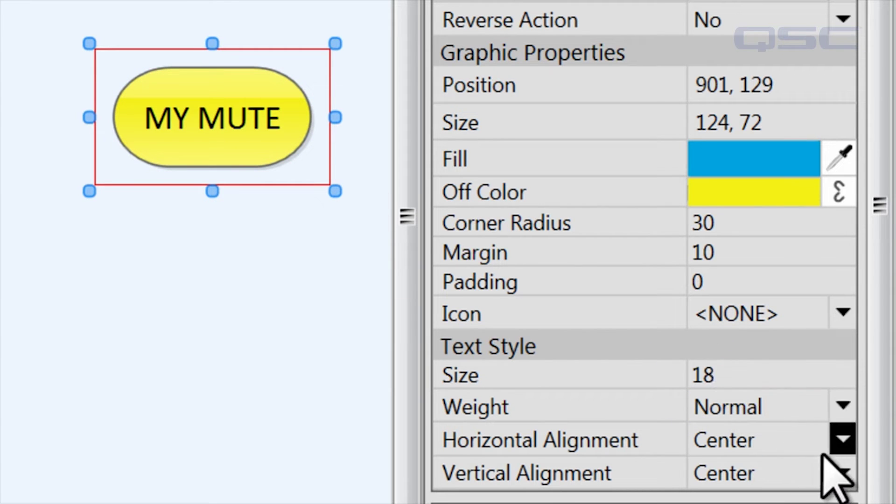
{"action": "left_click", "coordinate": [843, 438]}
{"action": "left_click", "coordinate": [802, 496]}
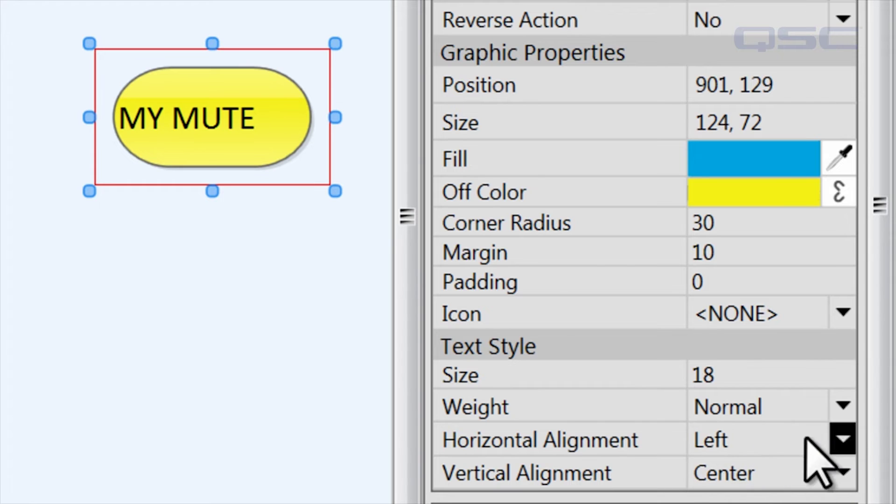
{"action": "left_click", "coordinate": [825, 402]}
{"action": "left_click", "coordinate": [807, 437]}
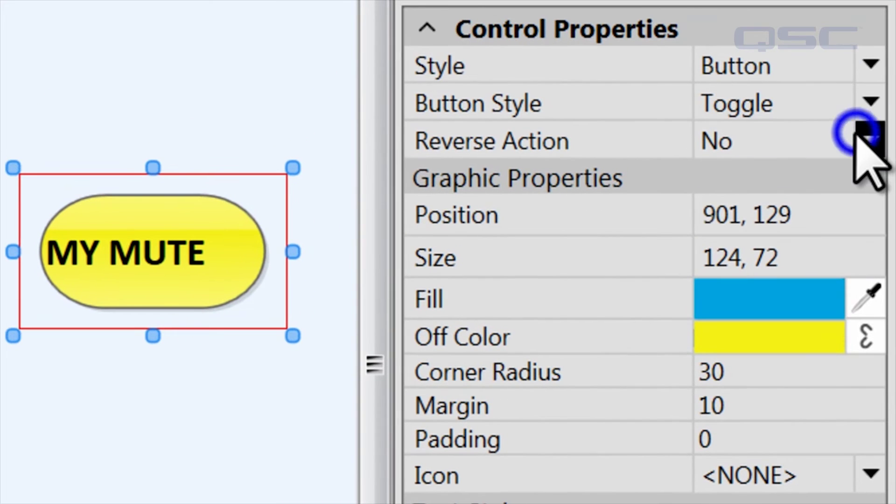
Reverse the button's action and copy the -12.0dB gain knob to the schematic's top right
{"action": "left_click", "coordinate": [855, 136]}
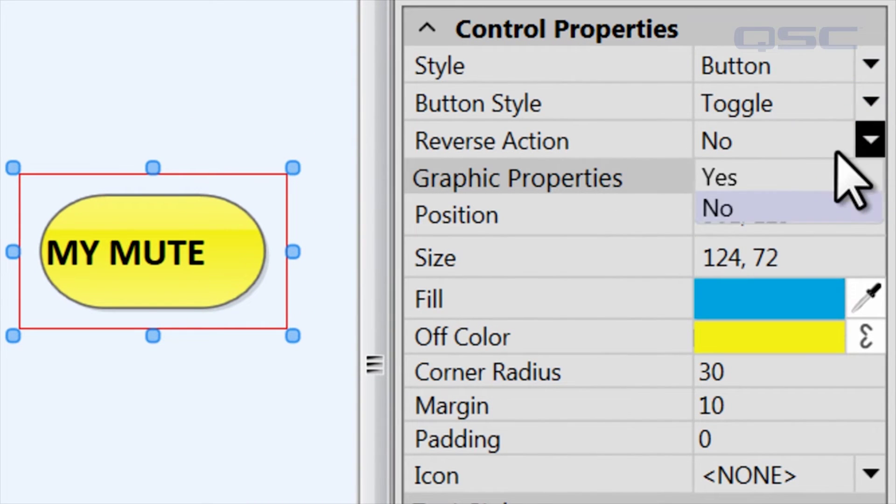
{"action": "left_click", "coordinate": [820, 182]}
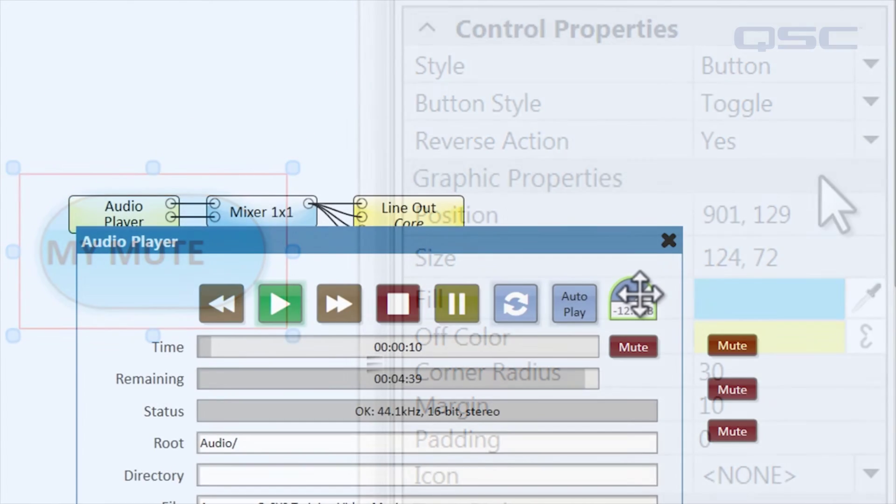
{"action": "left_click_drag", "start_coordinate": [635, 299], "coordinate": [833, 56]}
Close the Audio Player panel and restyle the copied knob as a Button, via Fader and Meter
{"action": "left_click", "coordinate": [669, 241]}
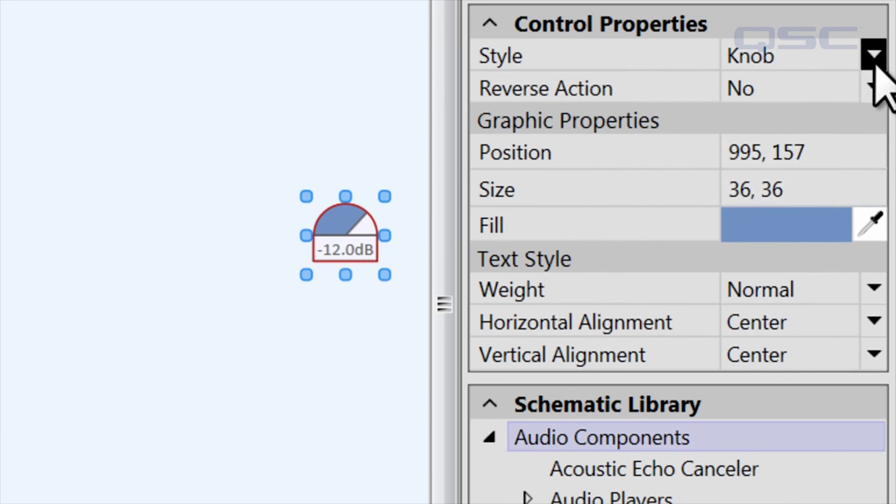
{"action": "left_click", "coordinate": [874, 55]}
{"action": "left_click", "coordinate": [832, 139]}
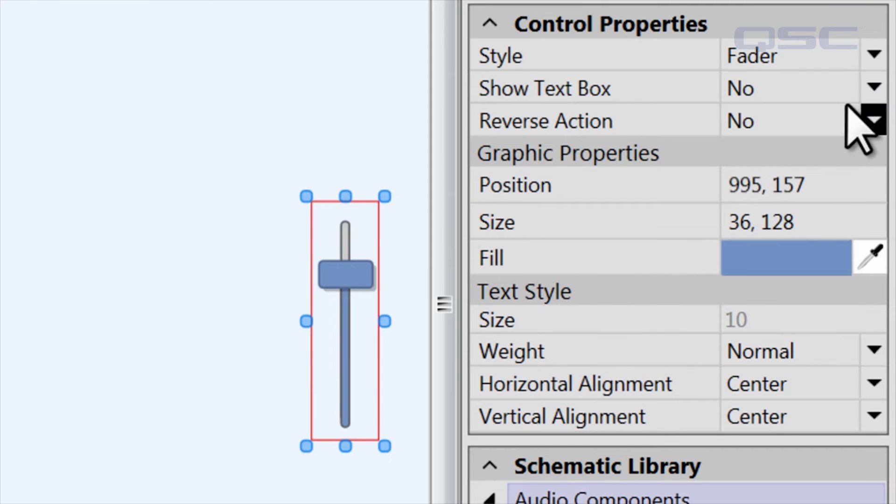
{"action": "left_click", "coordinate": [874, 55]}
{"action": "left_click", "coordinate": [826, 245]}
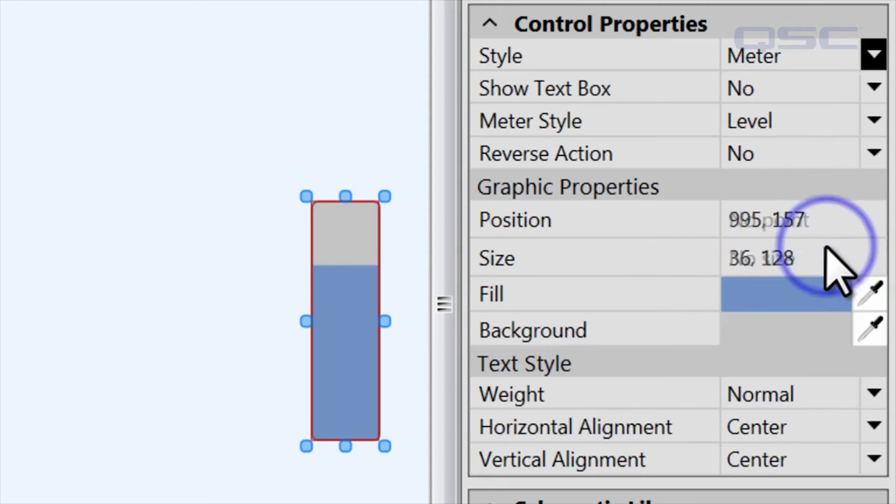
{"action": "left_click", "coordinate": [871, 63]}
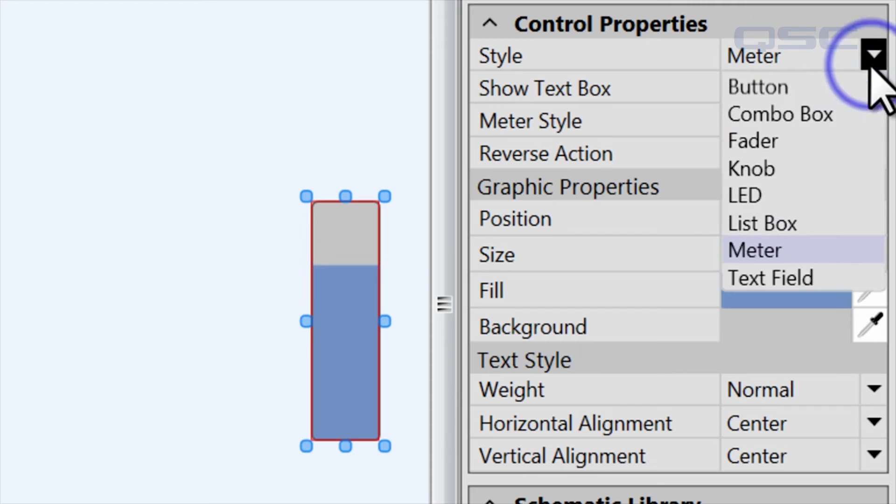
{"action": "left_click", "coordinate": [842, 89]}
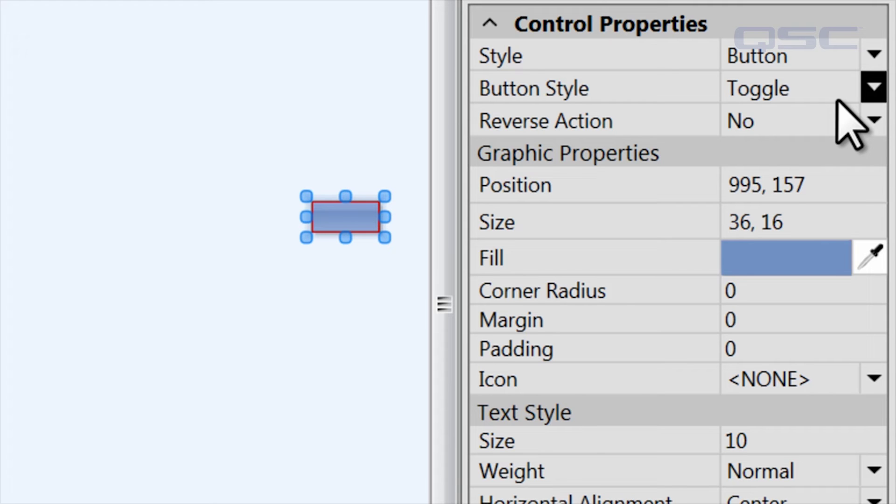
Set the button to String style sending ++1, then enter emulation mode with F6
{"action": "left_click", "coordinate": [872, 87]}
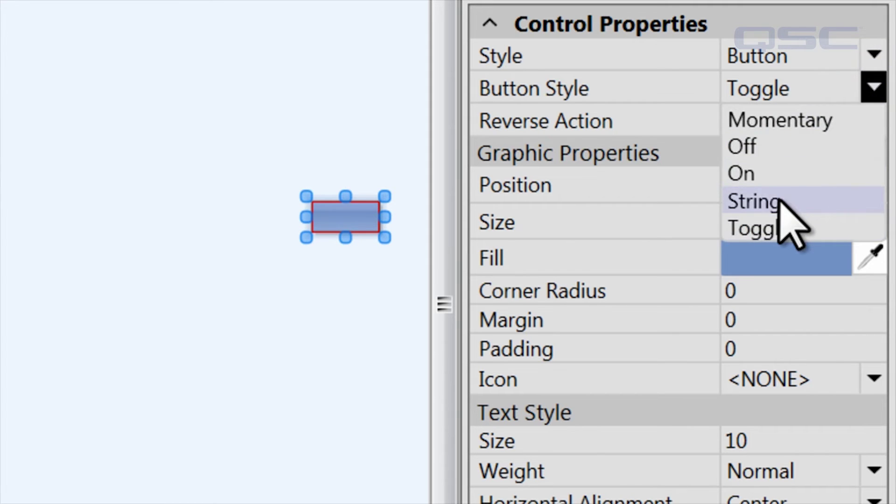
{"action": "left_click", "coordinate": [778, 198]}
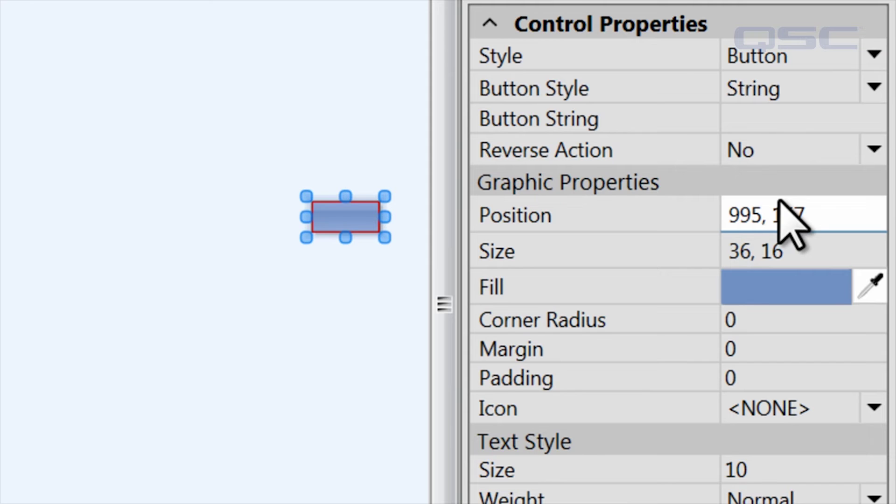
{"action": "left_click", "coordinate": [793, 119]}
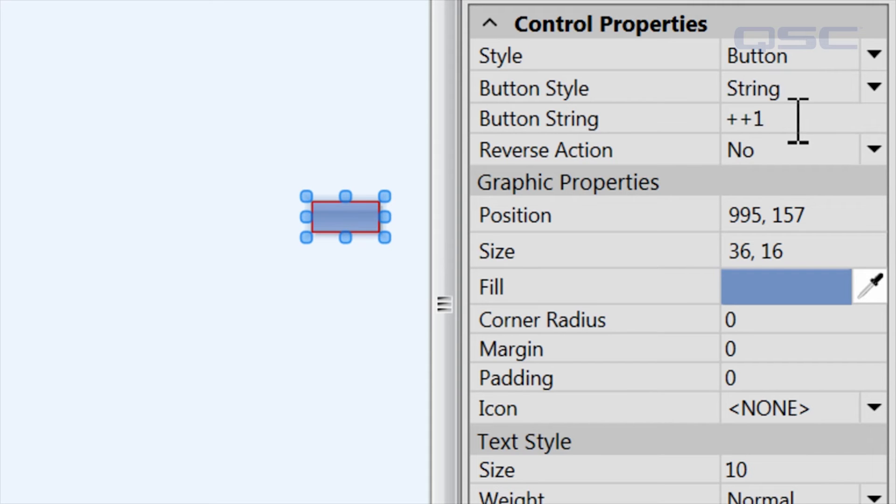
{"action": "key", "text": "F6"}
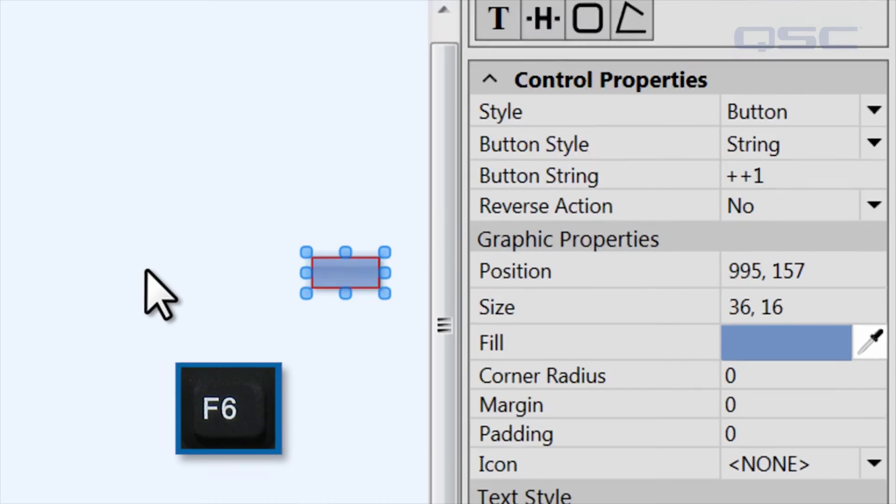
Raise the Audio Player gain to -7.00dB from its control panel, then close the panel
{"action": "double_click", "coordinate": [82, 383]}
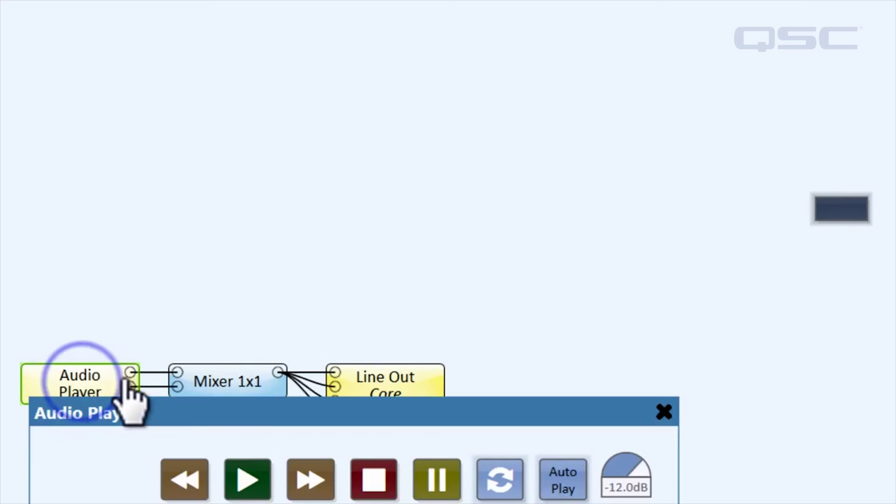
{"action": "left_click_drag", "start_coordinate": [275, 413], "coordinate": [406, 149]}
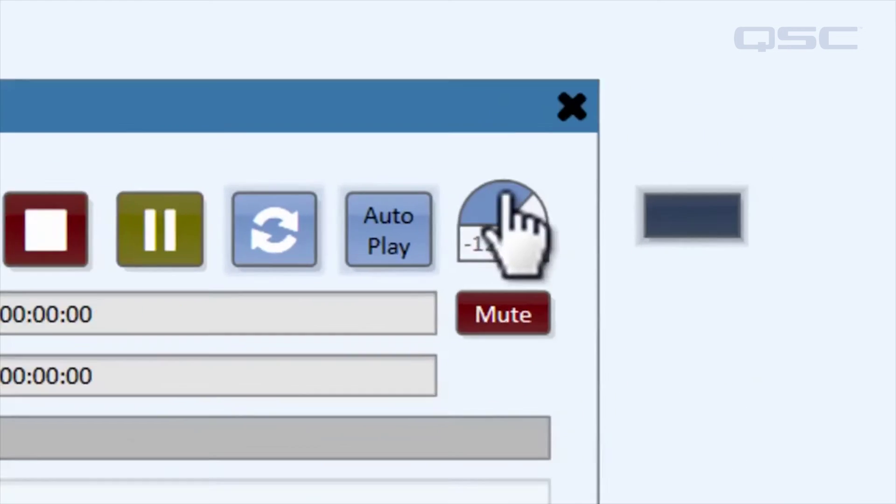
{"action": "scroll", "coordinate": [845, 215], "scroll_direction": "up", "scroll_amount": 2}
{"action": "scroll", "coordinate": [598, 240], "scroll_direction": "up", "scroll_amount": 3}
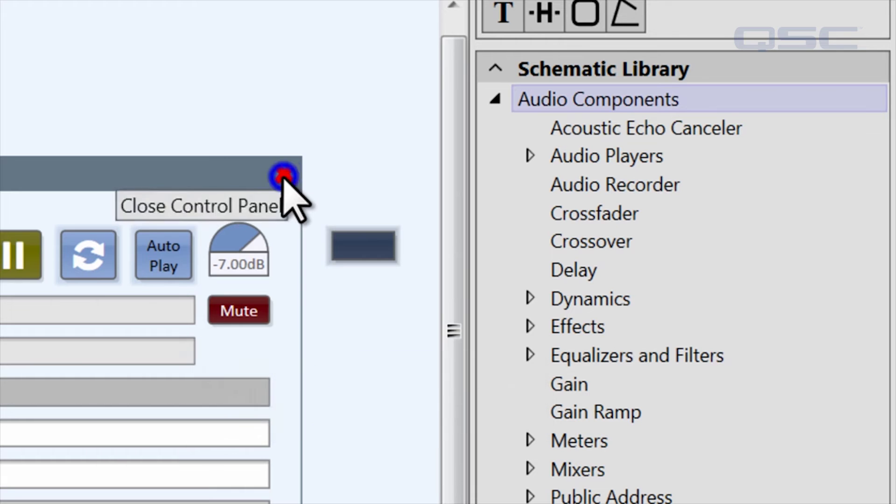
{"action": "left_click", "coordinate": [285, 171]}
Give the ++1 string button the contrast icon and resize it to 54 by 48
{"action": "left_click", "coordinate": [368, 245]}
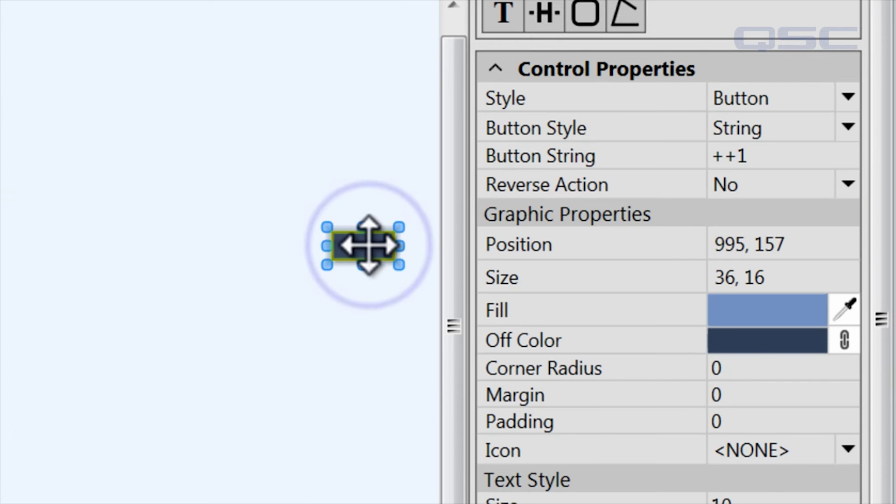
{"action": "left_click", "coordinate": [846, 450]}
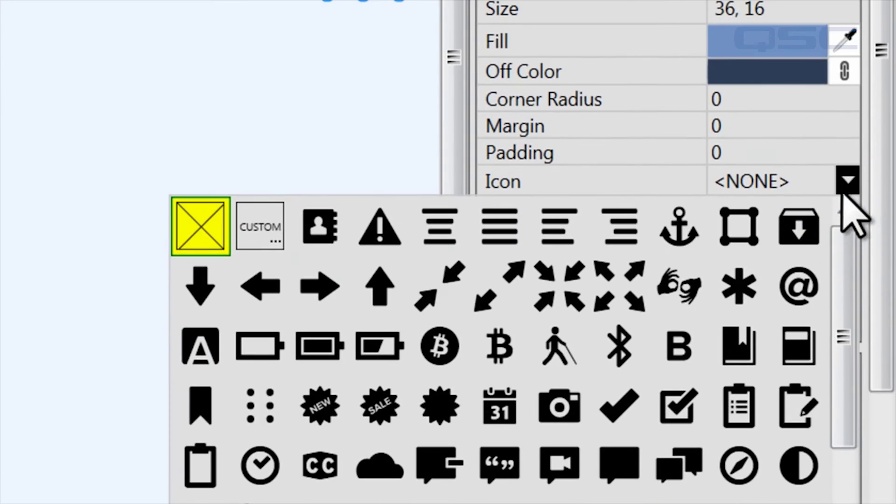
{"action": "left_click", "coordinate": [801, 460]}
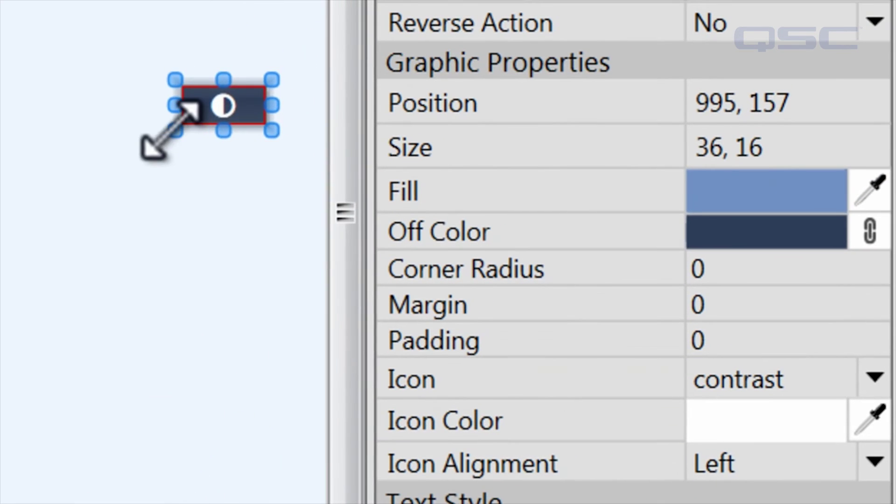
{"action": "left_click_drag", "start_coordinate": [161, 140], "coordinate": [135, 205]}
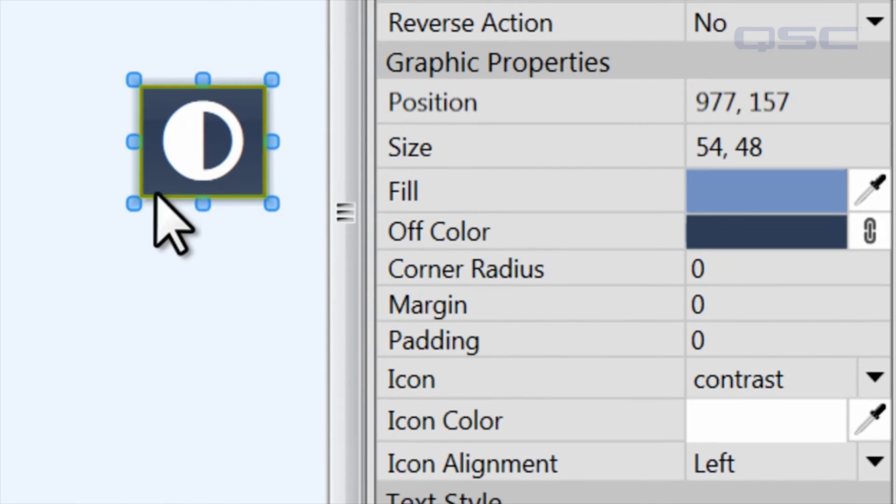
{"action": "left_click", "coordinate": [223, 239]}
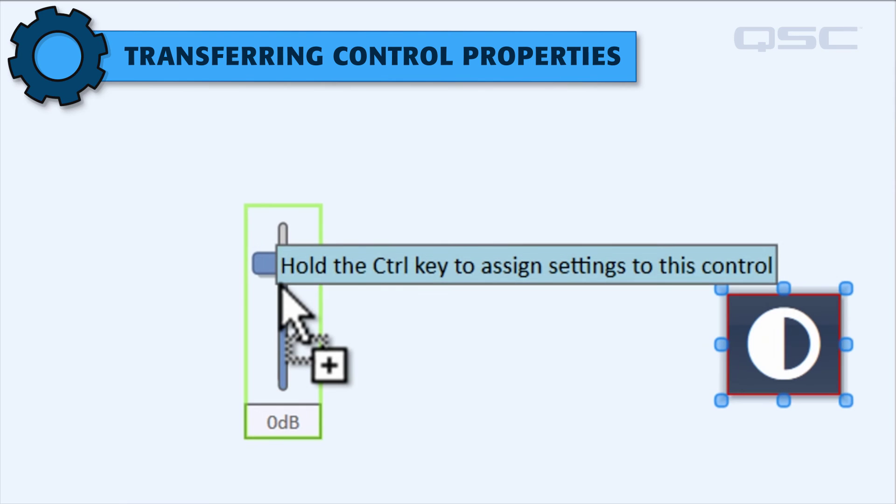
Ctrl-drag the contrast button onto the 0dB fader to offer transferring its control ID or style
{"action": "key", "text": "ctrl"}
{"action": "left_click_drag", "start_coordinate": [279, 286], "coordinate": [280, 286]}
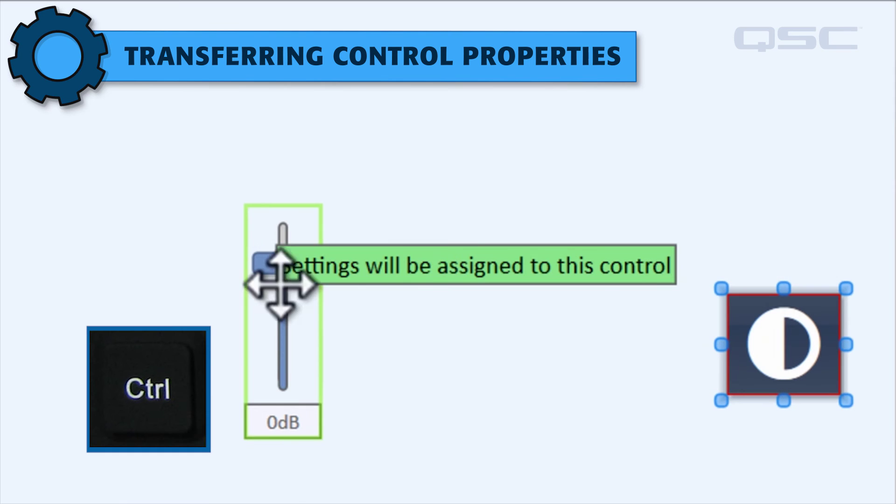